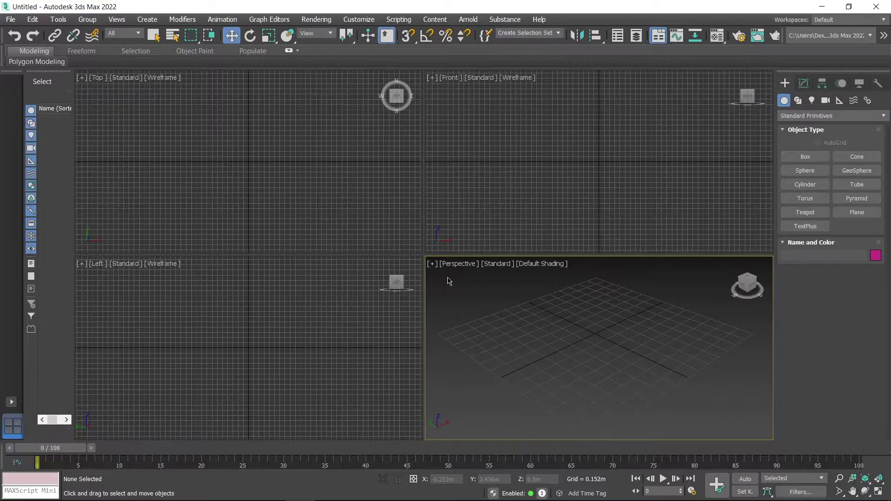
# - Create a Box primitive in the Perspective view with a dragged base and height
pyautogui.click(799, 158)
pyautogui.moveTo(532, 326); pyautogui.dragTo(652, 325)
pyautogui.click(657, 283)
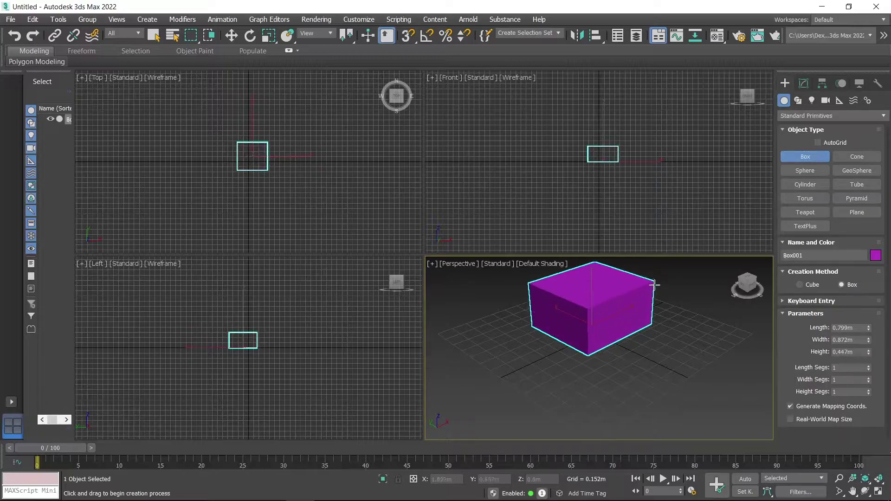
# - Switch to Move and zero Box001's X and Y position at the world origin
pyautogui.press('w')
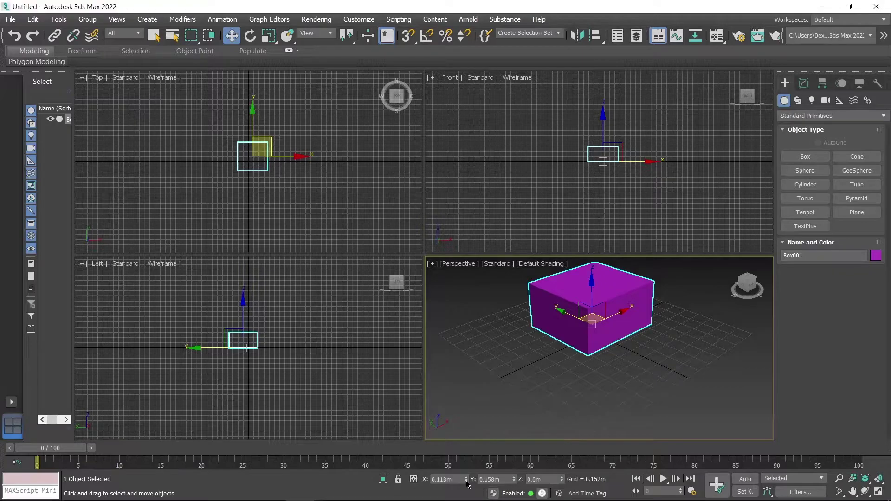
pyautogui.rightClick(467, 482)
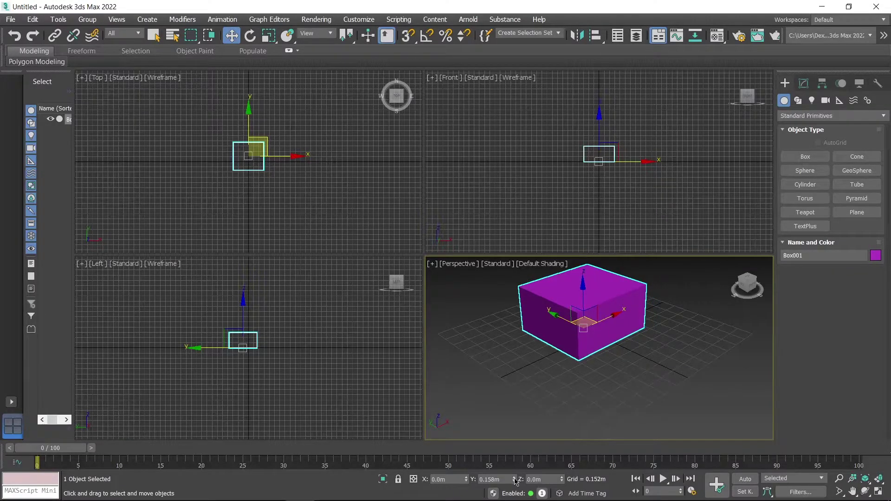
pyautogui.rightClick(514, 482)
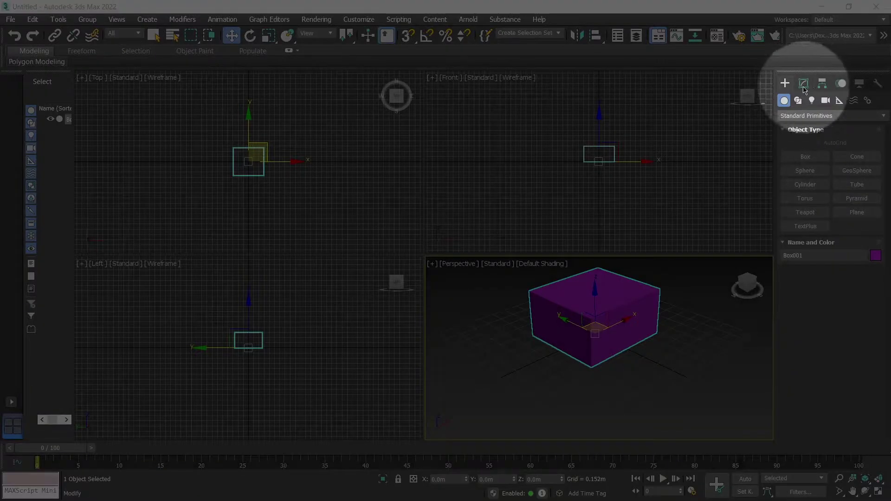
# - Adjust Box001's Length parameter to 0.959 m, keeping width 0.924 m and height 0.461 m
pyautogui.click(805, 84)
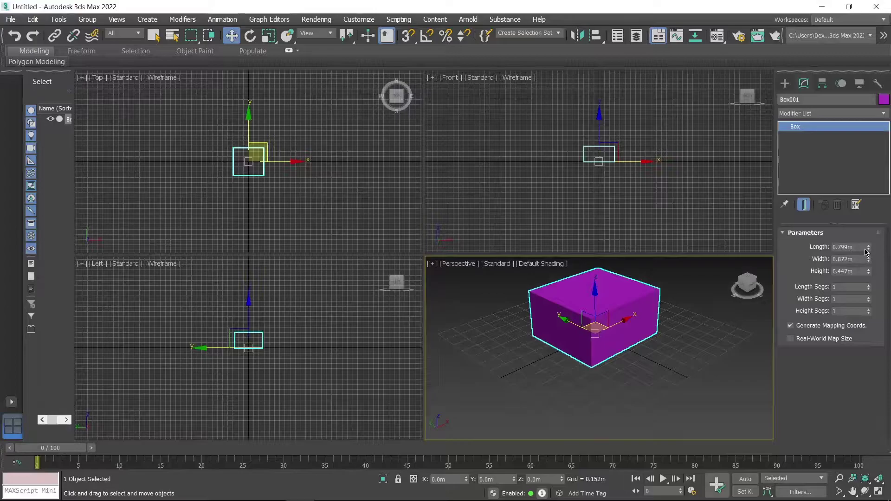
pyautogui.moveTo(869, 247)
pyautogui.mouseDown()
pyautogui.moveTo(871, 181)
pyautogui.moveTo(873, 214)
pyautogui.mouseUp()
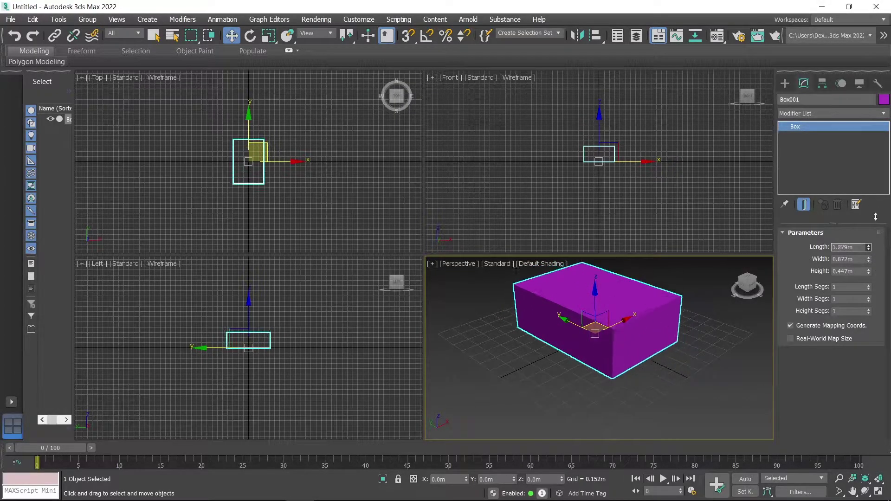
pyautogui.moveTo(874, 214); pyautogui.dragTo(874, 275)
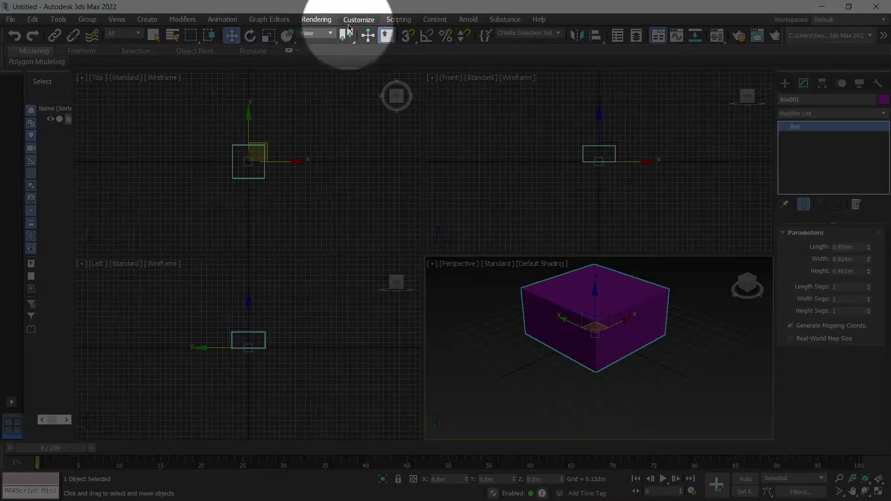
# - Set the display units to Metric Centimeters in Units Setup, so Box001 reads 95.93 cm long
pyautogui.click(359, 20)
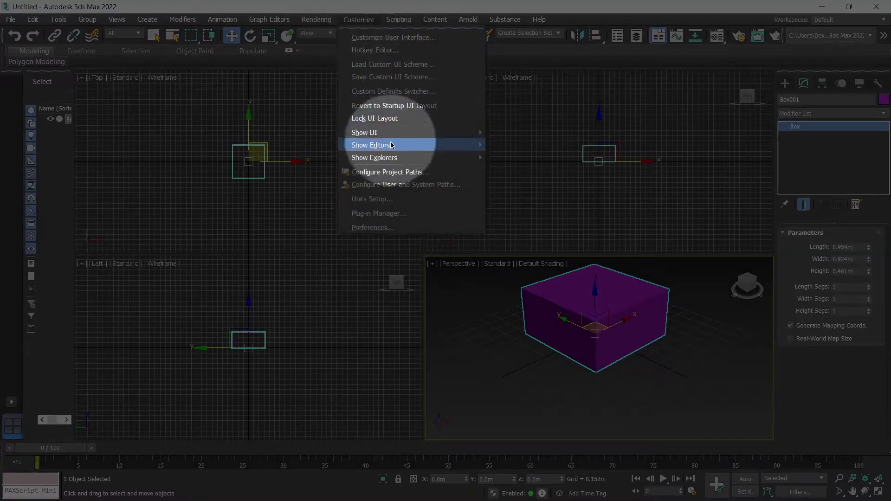
pyautogui.click(385, 199)
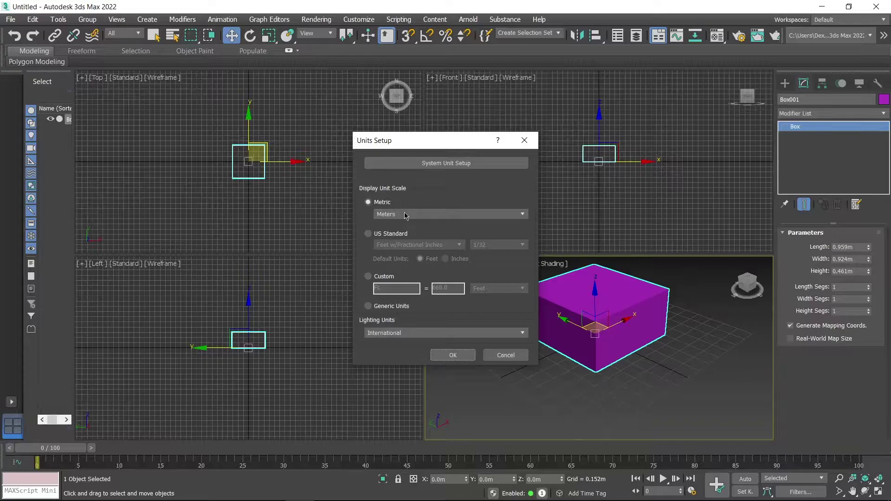
pyautogui.click(408, 216)
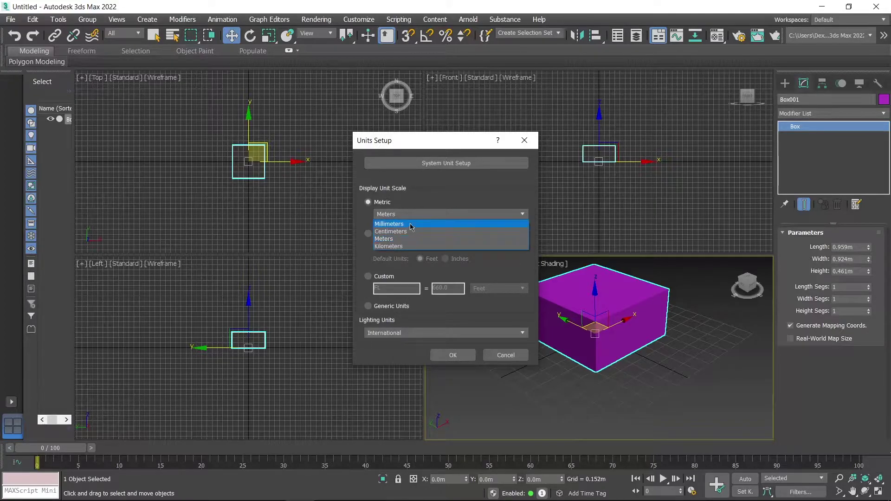
pyautogui.click(410, 224)
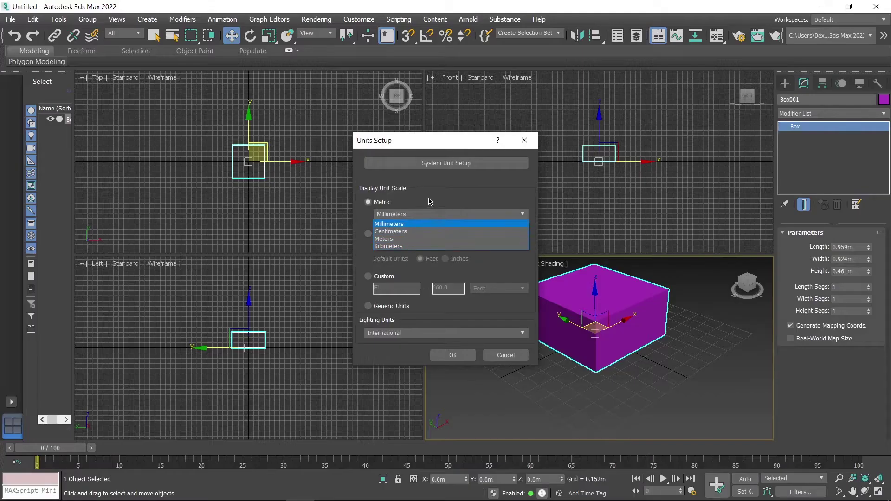
pyautogui.click(431, 195)
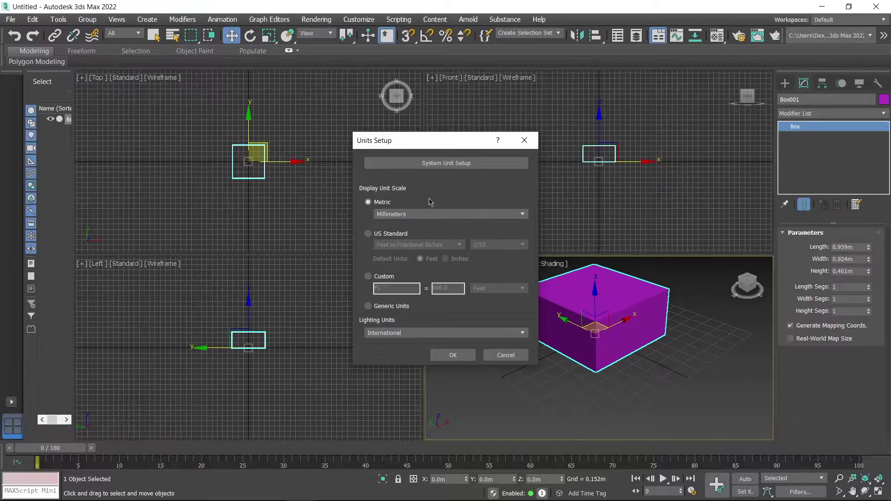
pyautogui.click(421, 217)
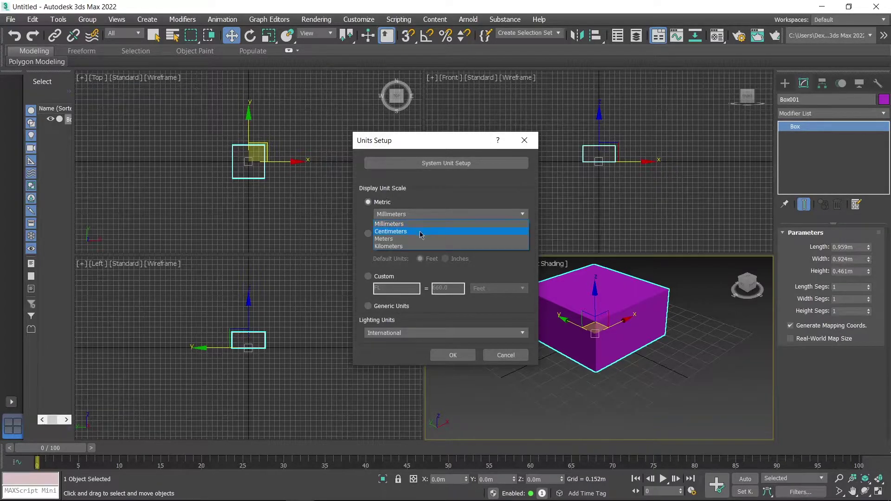
pyautogui.click(420, 232)
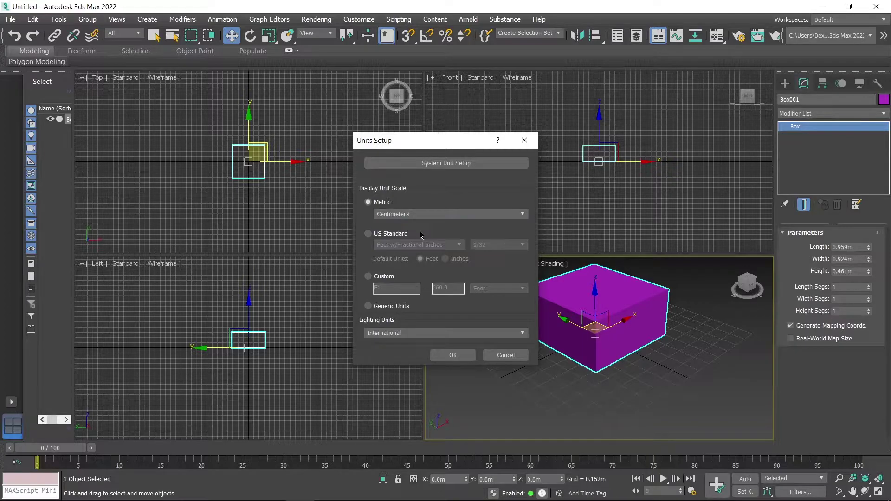
pyautogui.click(453, 355)
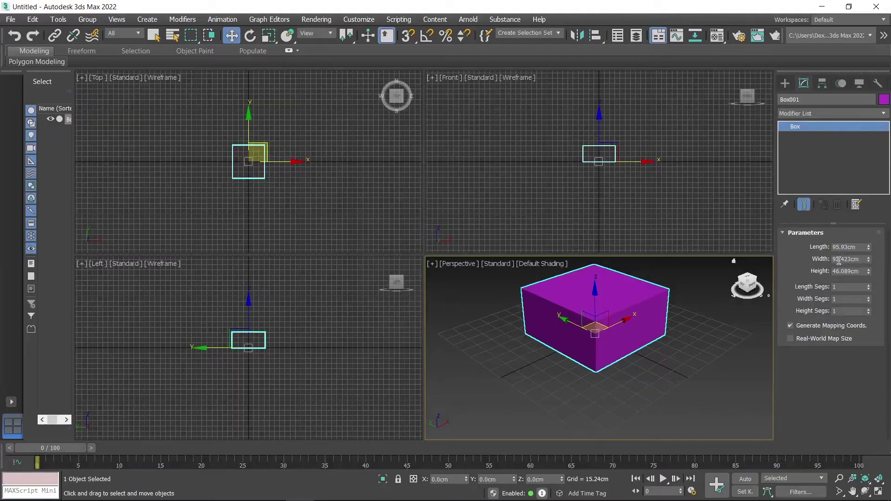
# - Switch display units to US Standard, Feet w/Fractional Inches with feet as default
pyautogui.click(359, 20)
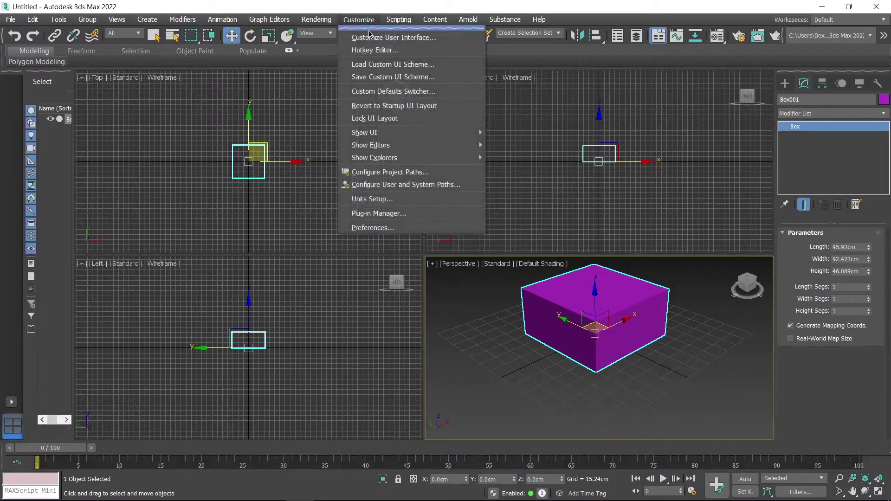
pyautogui.click(377, 199)
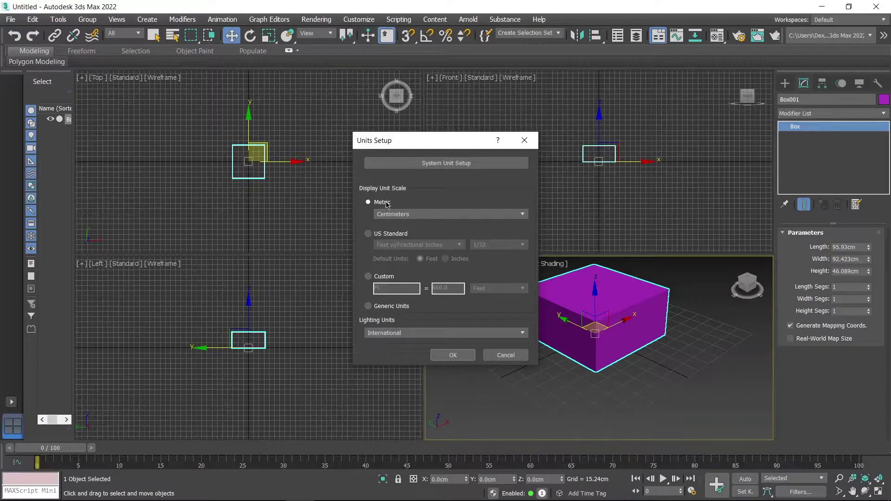
pyautogui.click(379, 233)
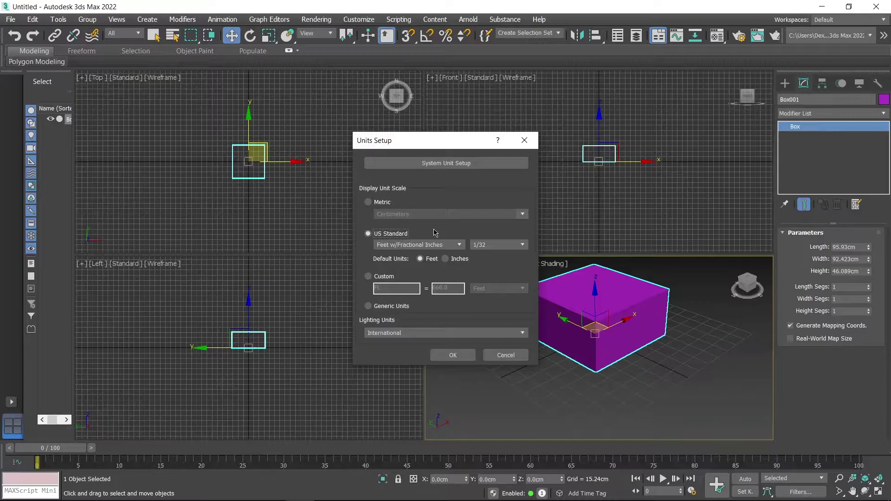
pyautogui.click(439, 355)
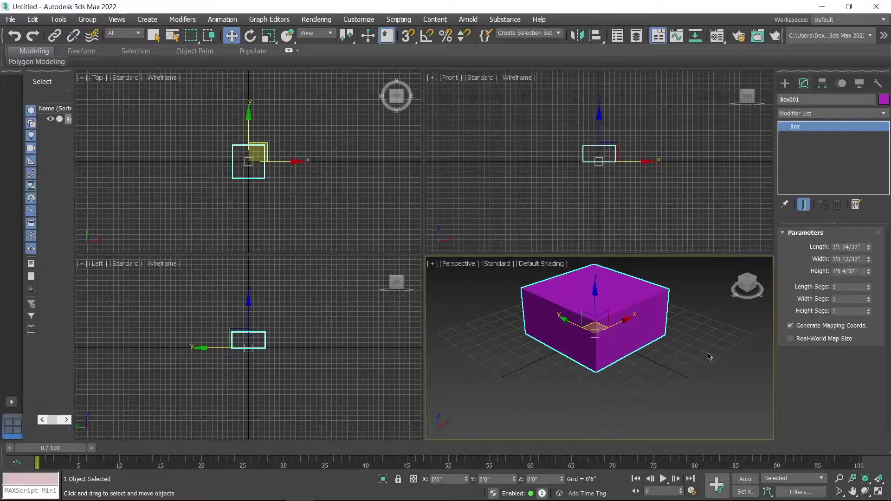
# - Make inches the default US Standard unit in Units Setup
pyautogui.click(359, 19)
pyautogui.click(362, 197)
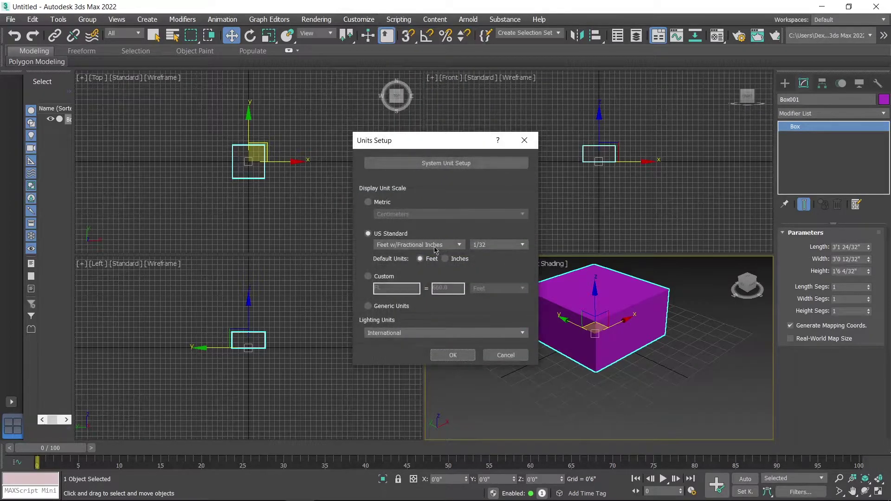
pyautogui.click(458, 262)
pyautogui.click(453, 356)
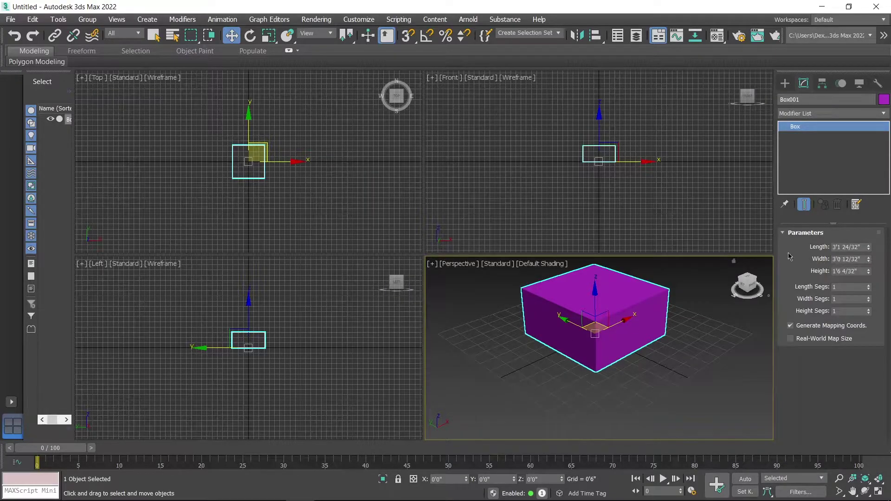
# - Try Fractional and Decimal Inches, then restore Feet w/Fractional Inches with feet default
pyautogui.click(416, 246)
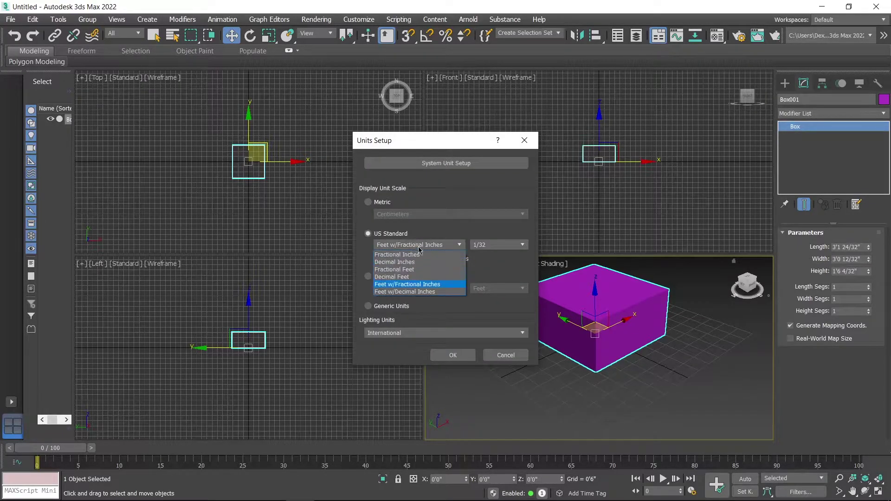
pyautogui.click(423, 255)
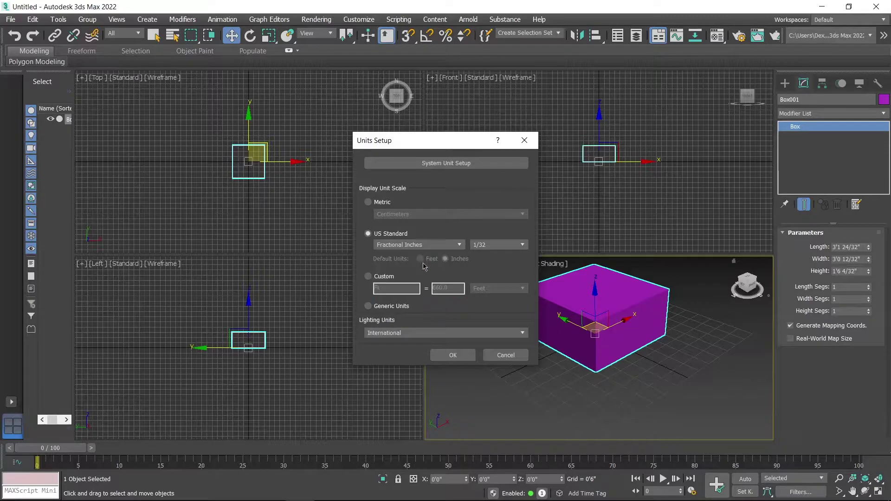
pyautogui.click(409, 247)
pyautogui.click(414, 262)
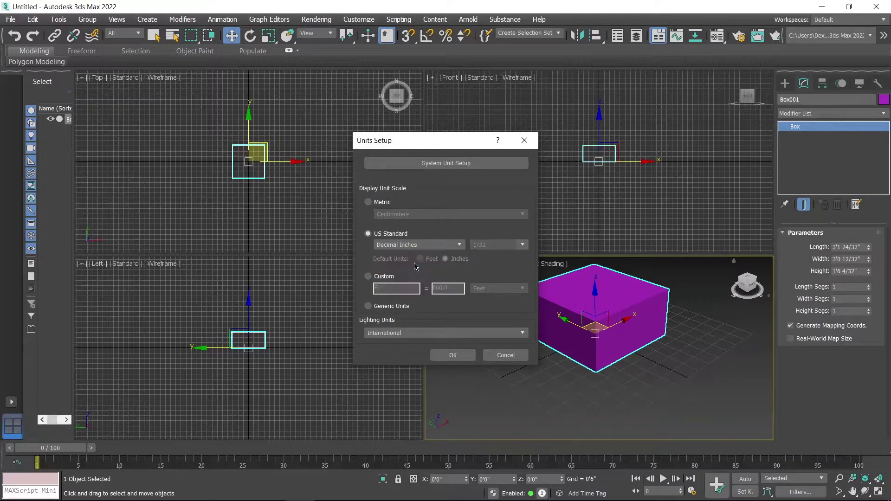
pyautogui.click(415, 246)
pyautogui.click(407, 284)
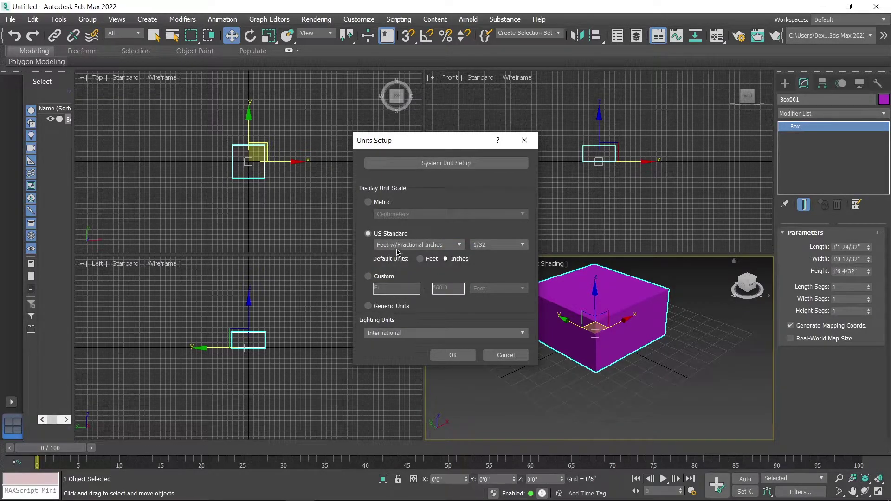
pyautogui.click(426, 263)
pyautogui.click(424, 246)
pyautogui.click(494, 269)
# - Switch the display units back to Metric Meters
pyautogui.click(368, 202)
pyautogui.click(408, 214)
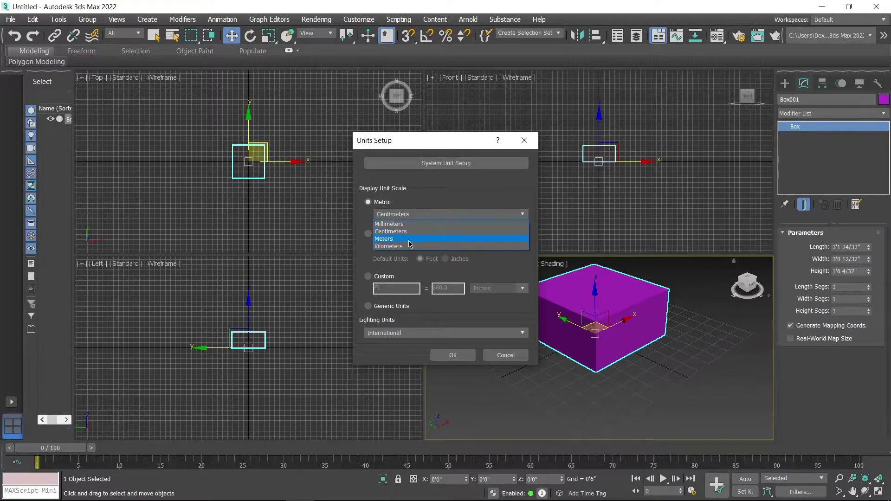
pyautogui.click(411, 238)
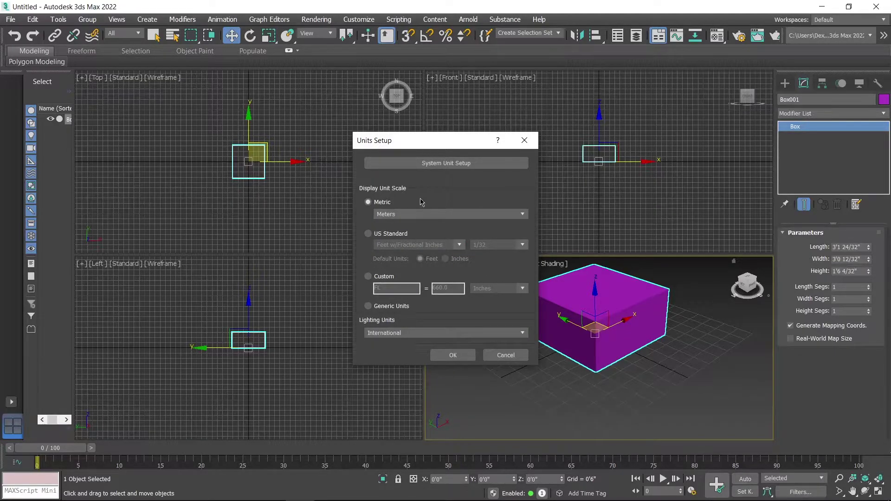
pyautogui.click(453, 356)
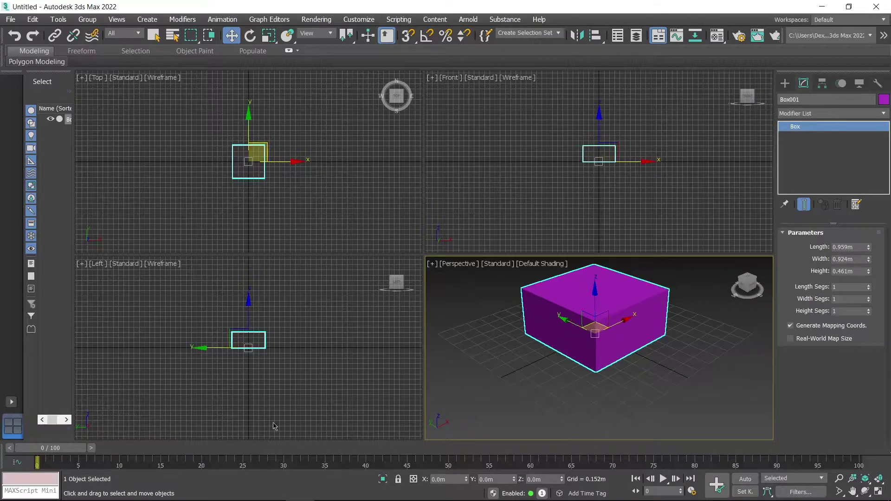
# - Search Google in Opera for 'meter to feet'
pyautogui.click(329, 489)
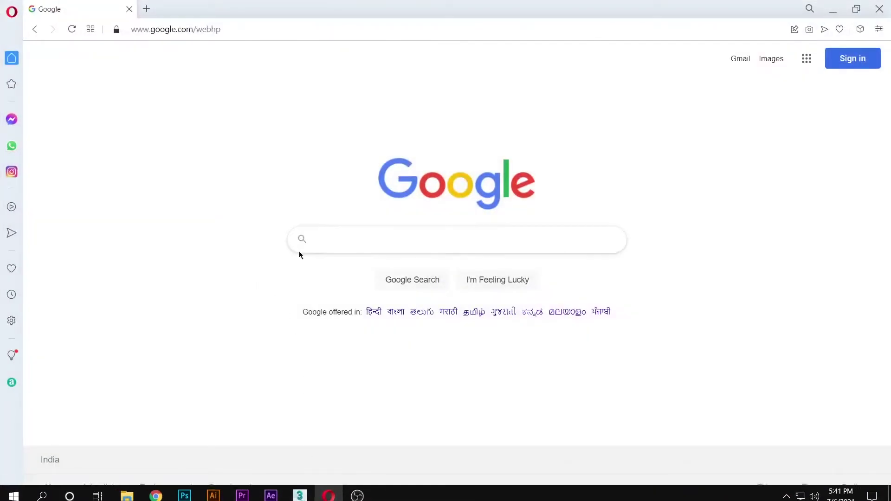
pyautogui.click(318, 239)
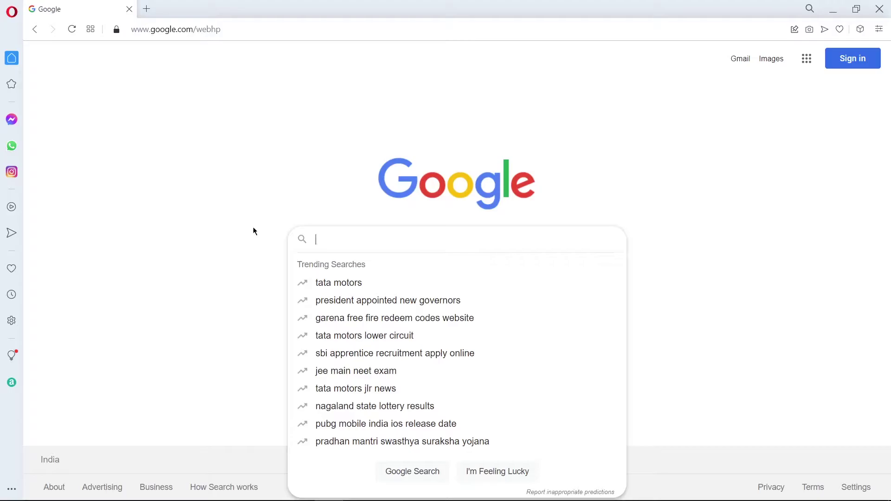
pyautogui.write('met')
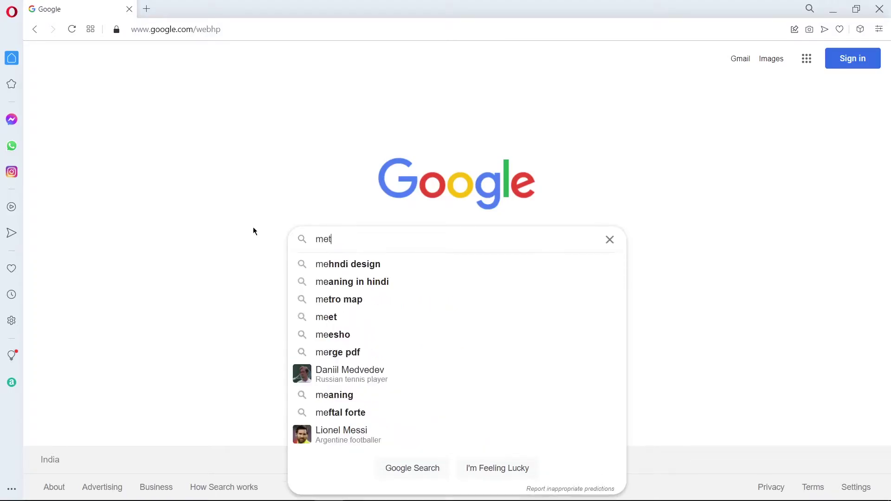
pyautogui.write('e')
pyautogui.press('Down')
pyautogui.press('Return')
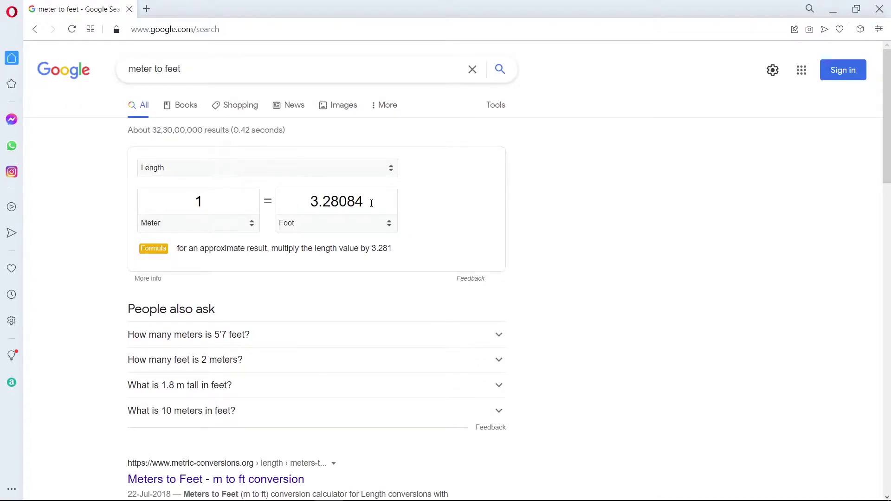
# - Search 'feet to meter' and select the 0.3048 meter result
pyautogui.tripleClick(194, 68)
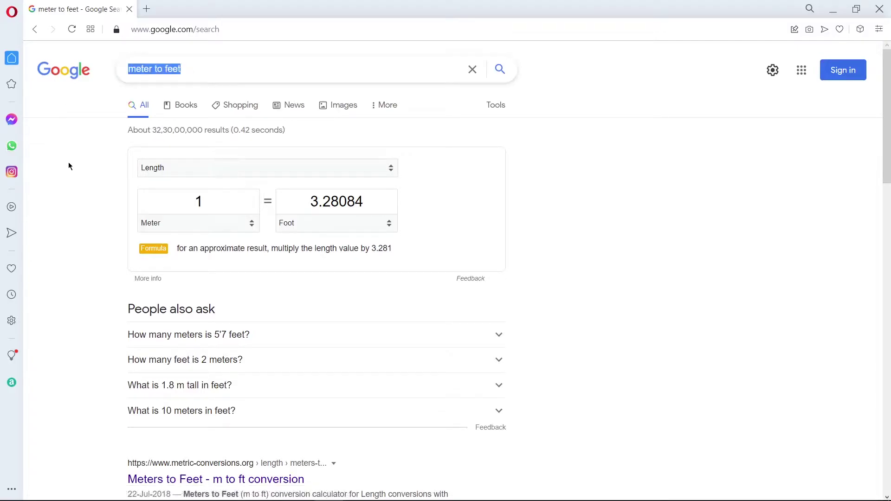
pyautogui.write('feet')
pyautogui.press('Down')
pyautogui.press('Return')
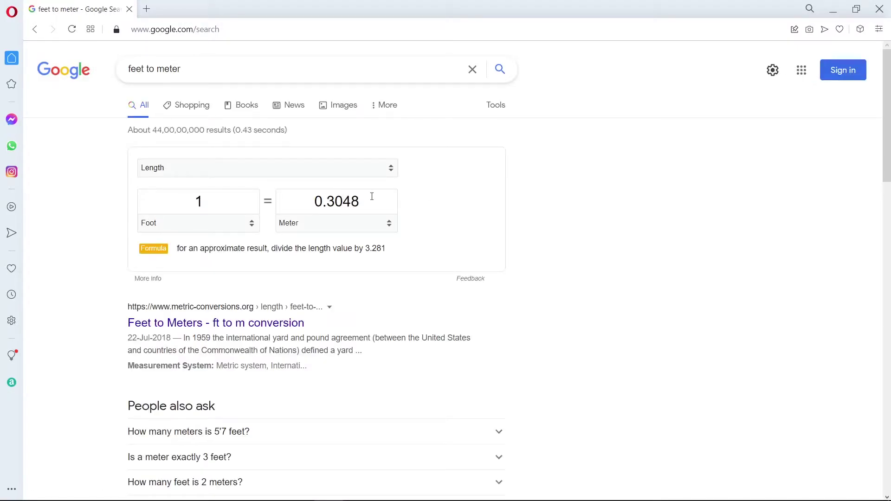
pyautogui.moveTo(371, 196); pyautogui.dragTo(301, 201)
pyautogui.hotkey('ctrl', 'c')
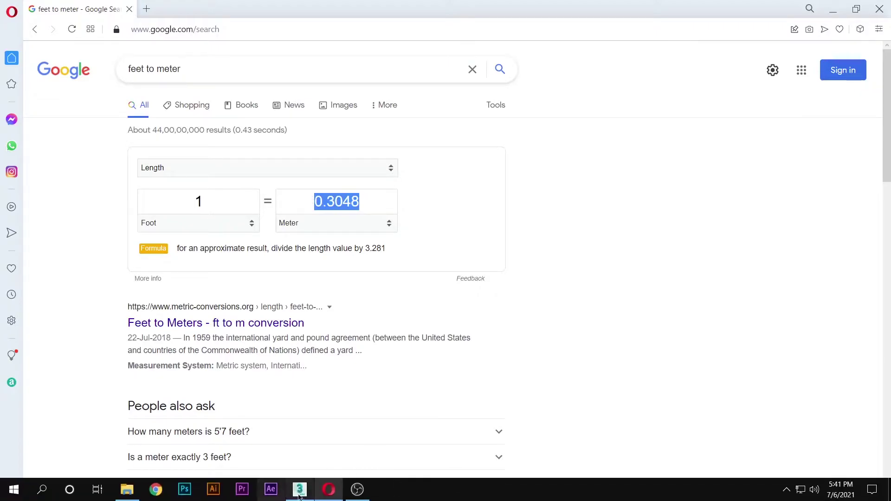
# - Set Box001's length to the pasted 0.3048 m and inspect it in the maximized Perspective view
pyautogui.click(308, 491)
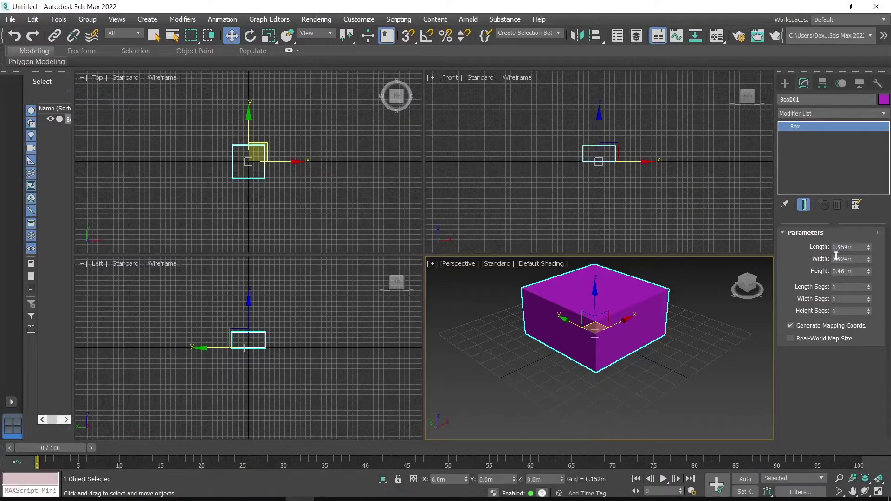
pyautogui.doubleClick(855, 247)
pyautogui.hotkey('ctrl', 'v')
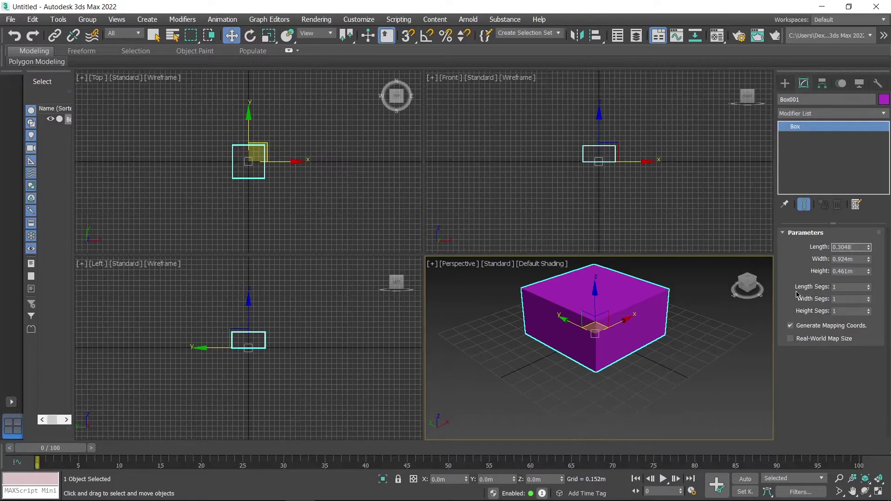
pyautogui.press('Return')
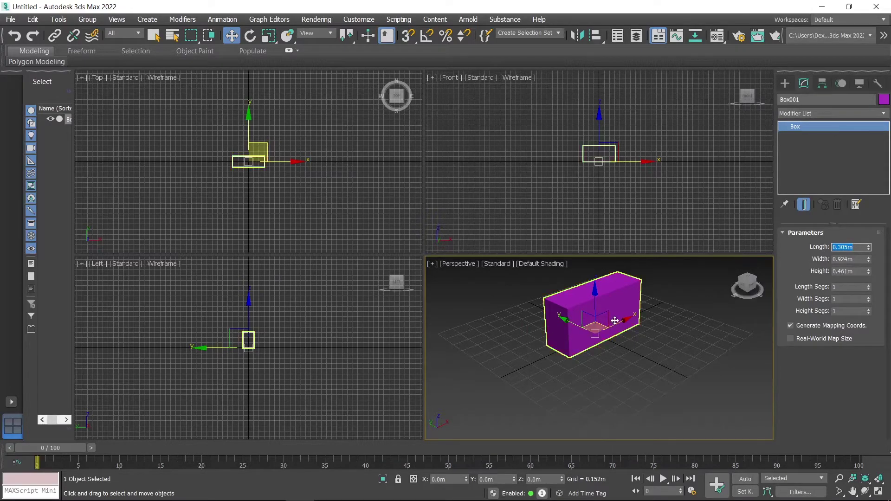
pyautogui.moveTo(557, 348)
pyautogui.keyDown('alt'); pyautogui.mouseDown(button='middle')
pyautogui.moveTo(595, 354)
pyautogui.moveTo(586, 353)
pyautogui.mouseUp(button='middle'); pyautogui.keyUp('alt')
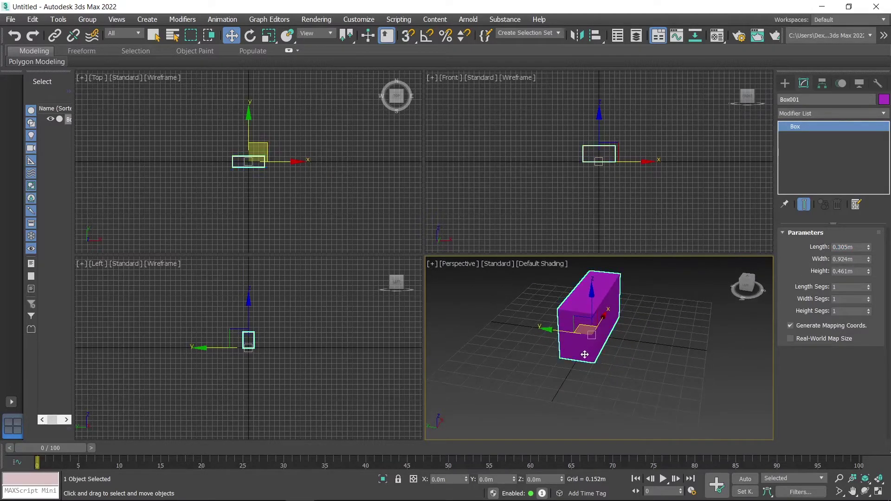
pyautogui.hotkey('alt', 'w')
pyautogui.moveTo(431, 229)
pyautogui.keyDown('alt'); pyautogui.mouseDown(button='middle')
pyautogui.moveTo(483, 299)
pyautogui.moveTo(513, 261)
pyautogui.moveTo(499, 258)
pyautogui.mouseUp(button='middle'); pyautogui.keyUp('alt')
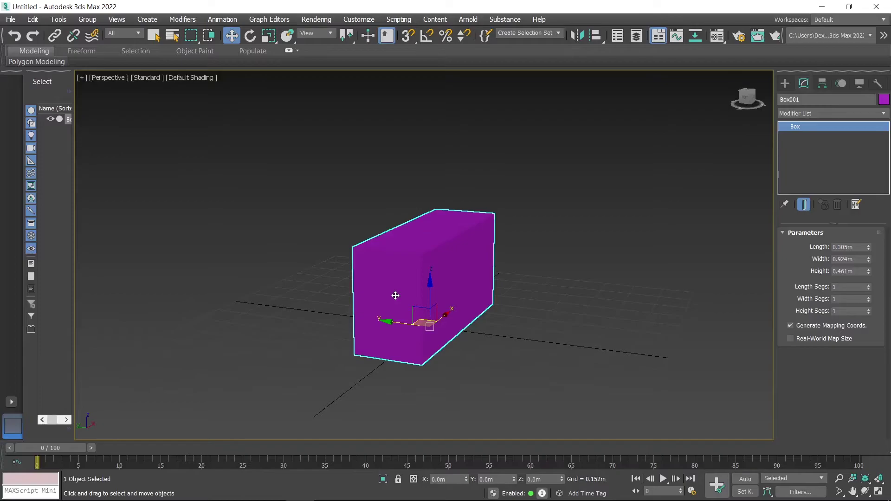
# - Orbit around the box, restore the four-viewport layout, and pan and zoom to frame Box001
pyautogui.keyDown('alt'); pyautogui.moveTo(395, 295); pyautogui.dragTo(658, 220, button='middle'); pyautogui.keyUp('alt')
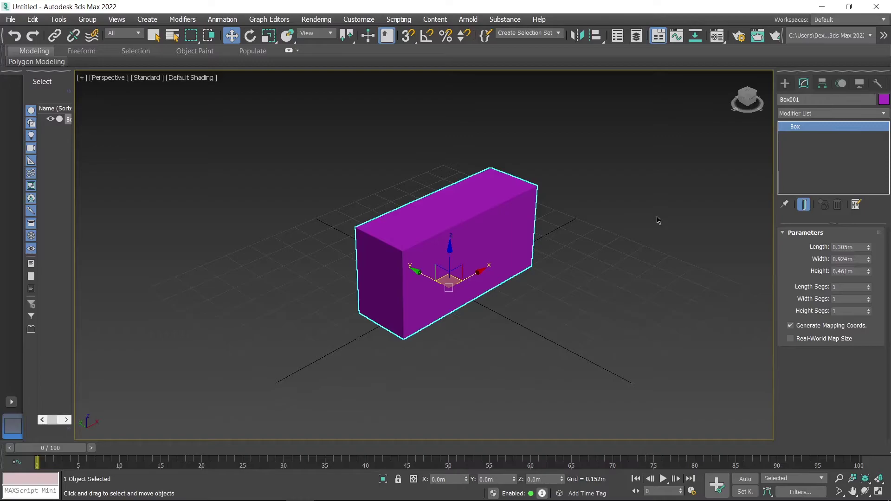
pyautogui.hotkey('alt', 'w')
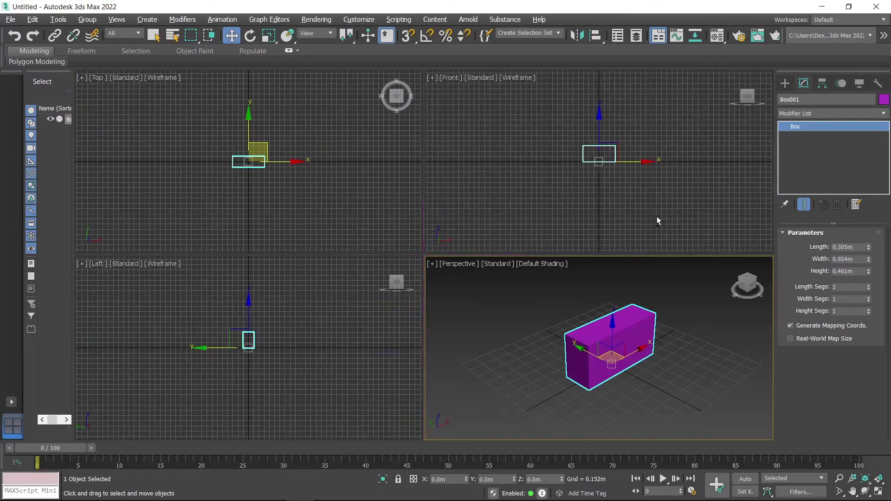
pyautogui.moveTo(693, 351); pyautogui.dragTo(679, 351, button='middle')
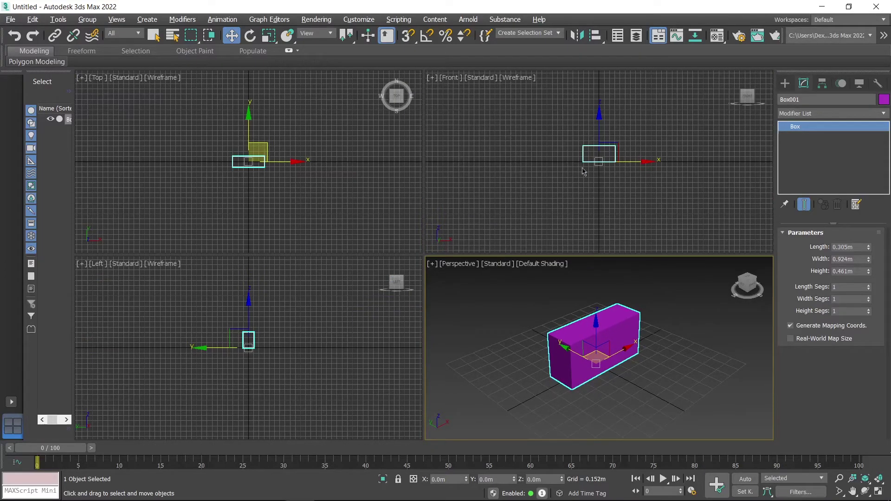
pyautogui.scroll(2, 534, 159)
pyautogui.scroll(3, 532, 156)
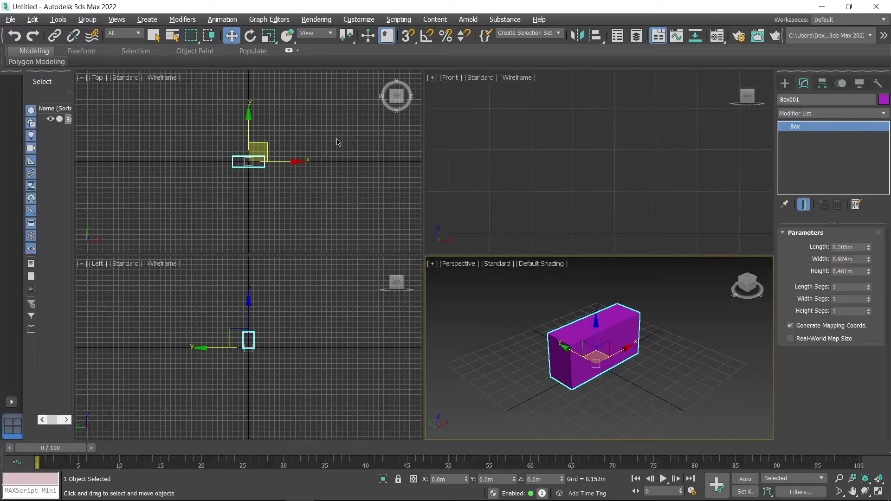
pyautogui.scroll(4, 336, 142)
pyautogui.scroll(4, 345, 343)
pyautogui.scroll(-4, 345, 344)
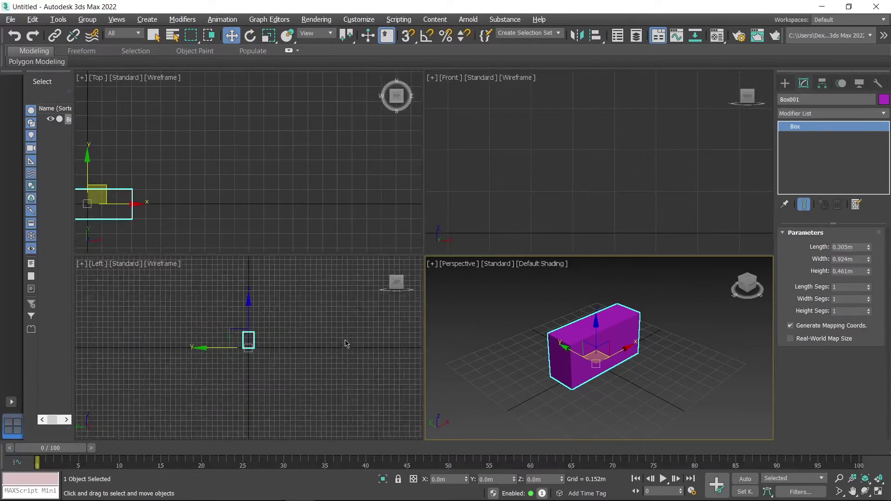
pyautogui.scroll(2, 345, 343)
pyautogui.scroll(1, 492, 158)
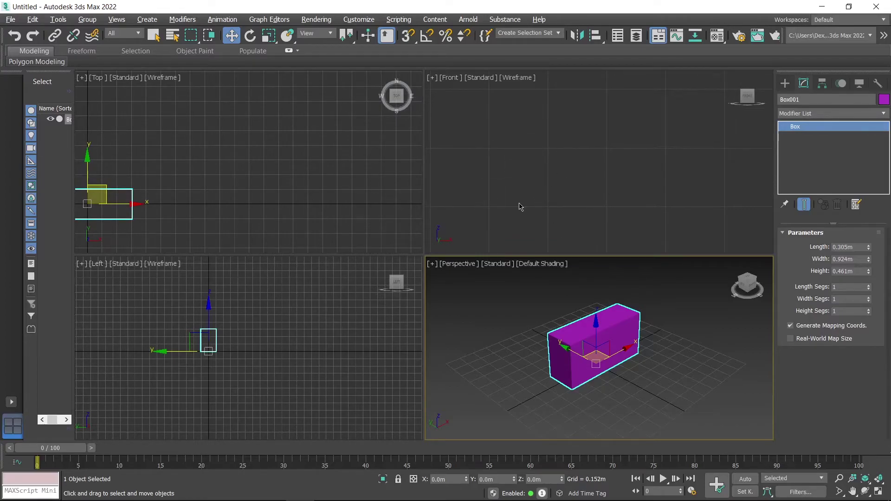
# - Switch display units to US Standard Feet w/Fractional Inches so Box001's length reads 1'0"
pyautogui.click(359, 21)
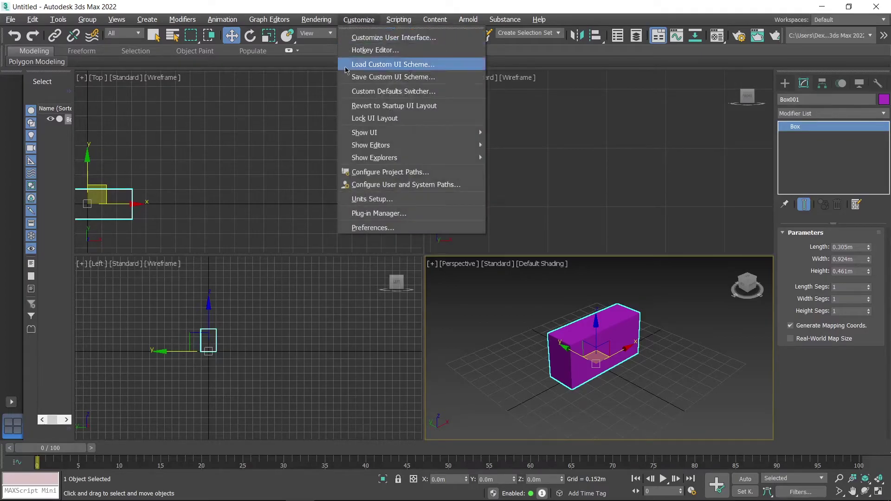
pyautogui.click(370, 199)
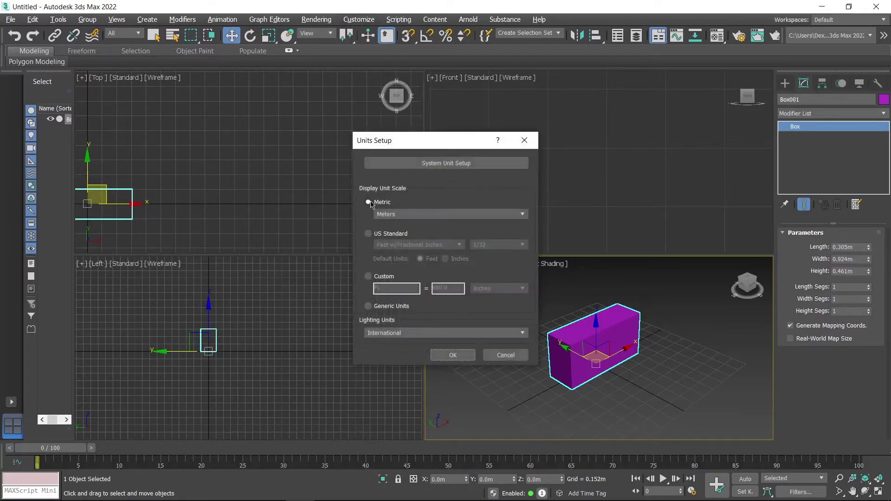
pyautogui.click(377, 233)
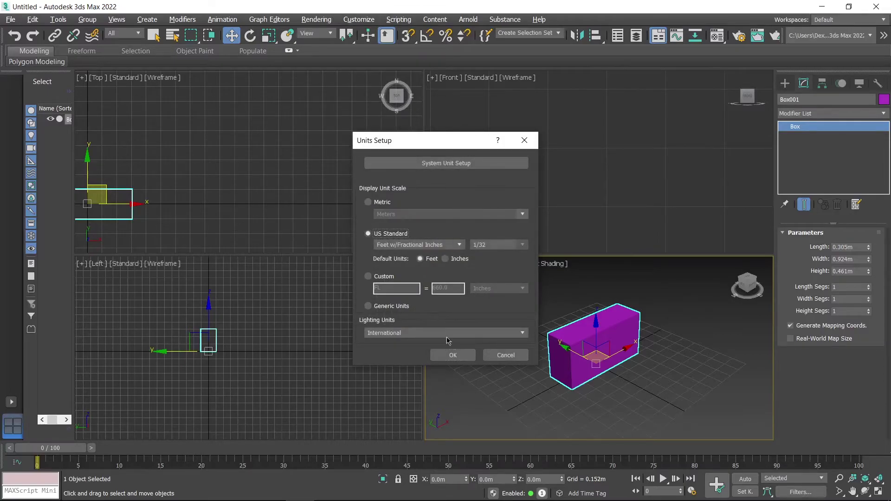
pyautogui.click(453, 356)
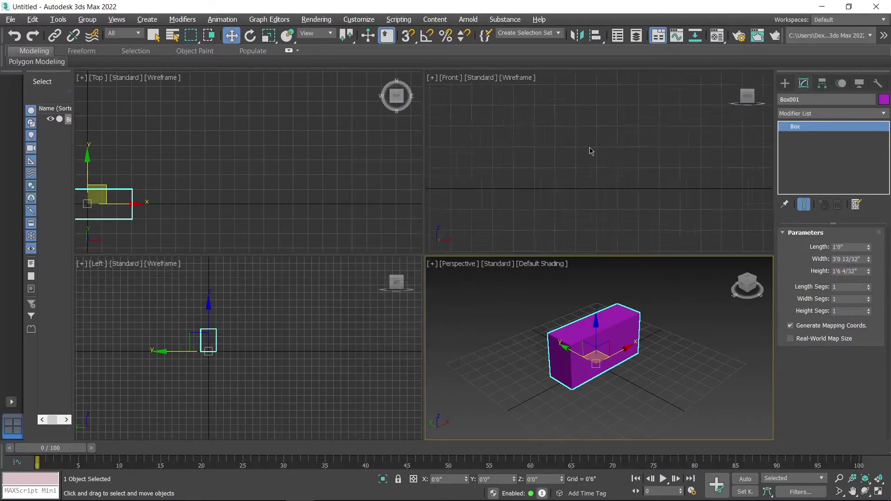
pyautogui.scroll(-3, 589, 149)
pyautogui.scroll(-3, 546, 159)
pyautogui.scroll(-2, 589, 165)
pyautogui.scroll(4, 590, 165)
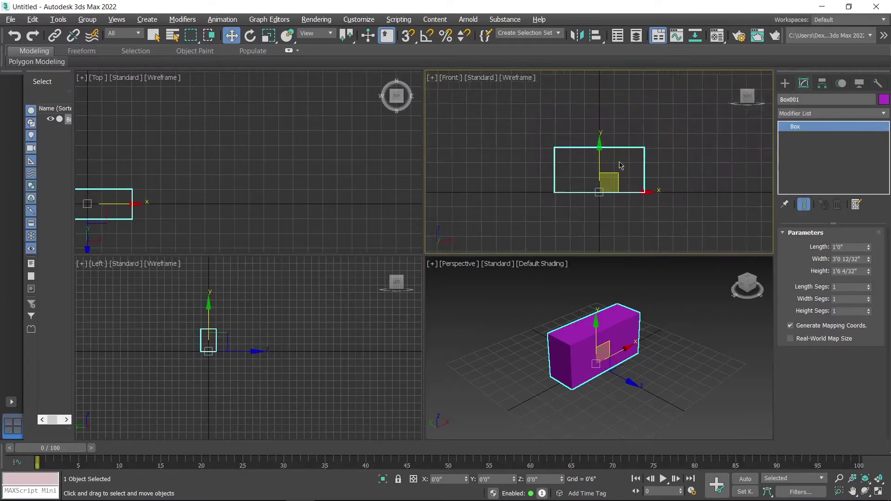
pyautogui.moveTo(537, 175)
pyautogui.mouseDown(button='middle')
pyautogui.moveTo(505, 193)
pyautogui.moveTo(525, 173)
pyautogui.mouseUp(button='middle')
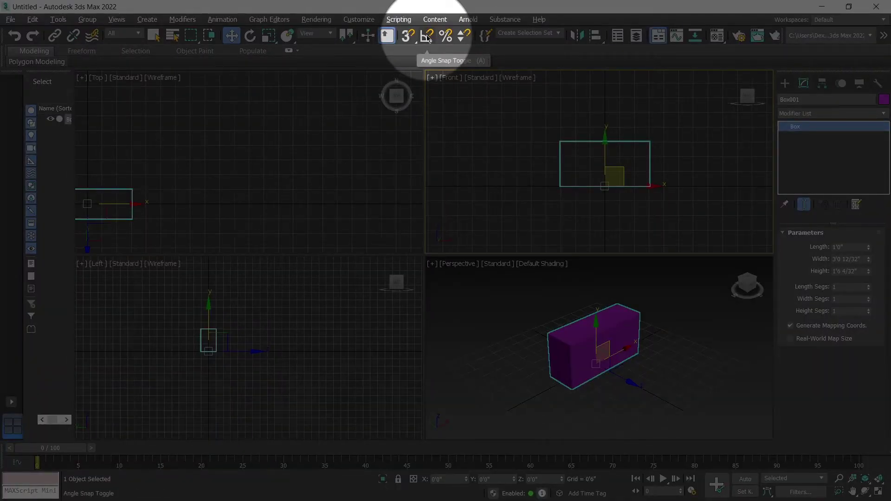
# - Set the Home Grid spacing to 1'0" in Grid and Snap Settings
pyautogui.rightClick(427, 39)
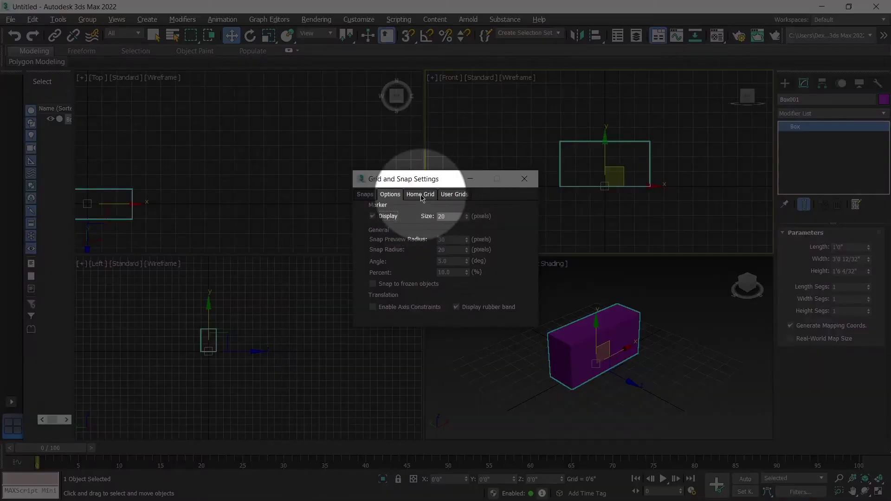
pyautogui.click(420, 195)
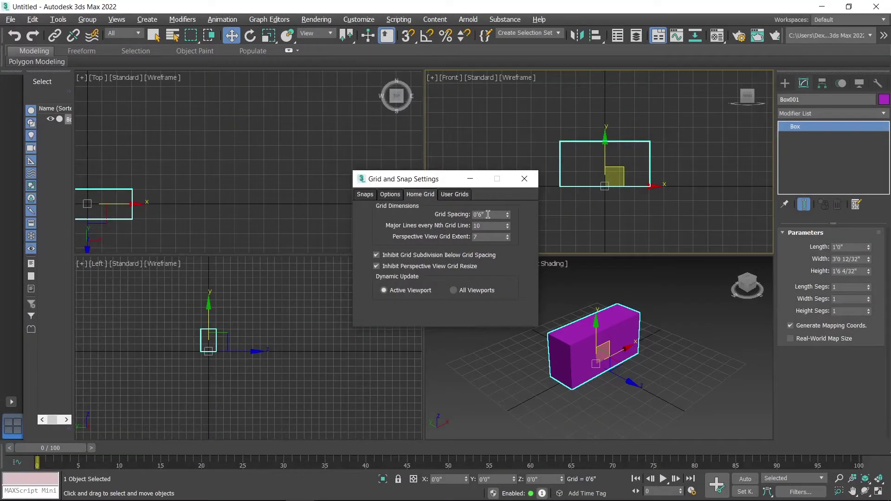
pyautogui.moveTo(488, 214); pyautogui.dragTo(455, 213)
pyautogui.write('1')
pyautogui.press('Return')
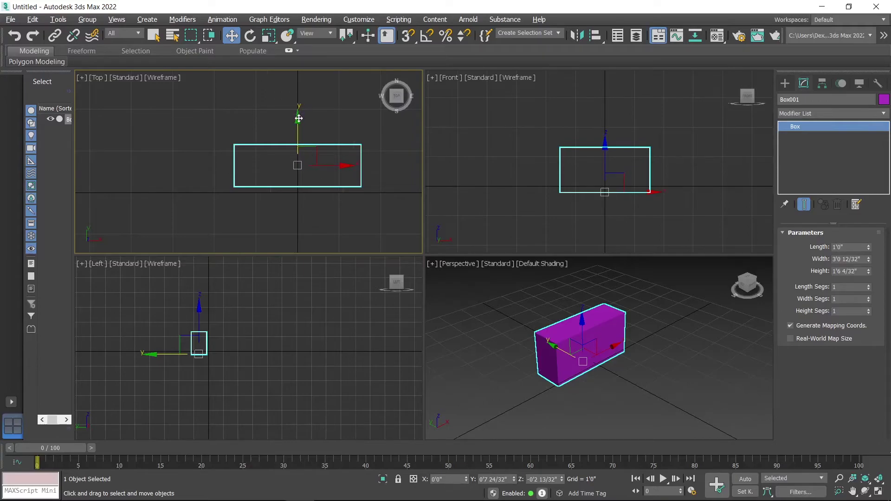
# - Drag Box001 along Y in the Top viewport until it sits at Y 0'6", resting on the X axis
pyautogui.moveTo(299, 117); pyautogui.dragTo(301, 123)
pyautogui.scroll(4, 245, 176)
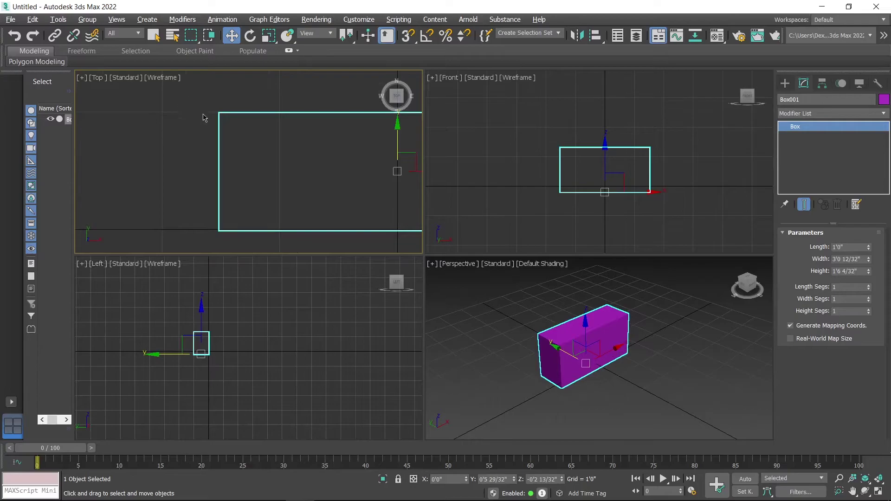
pyautogui.scroll(-3, 278, 147)
pyautogui.moveTo(341, 119); pyautogui.dragTo(339, 115)
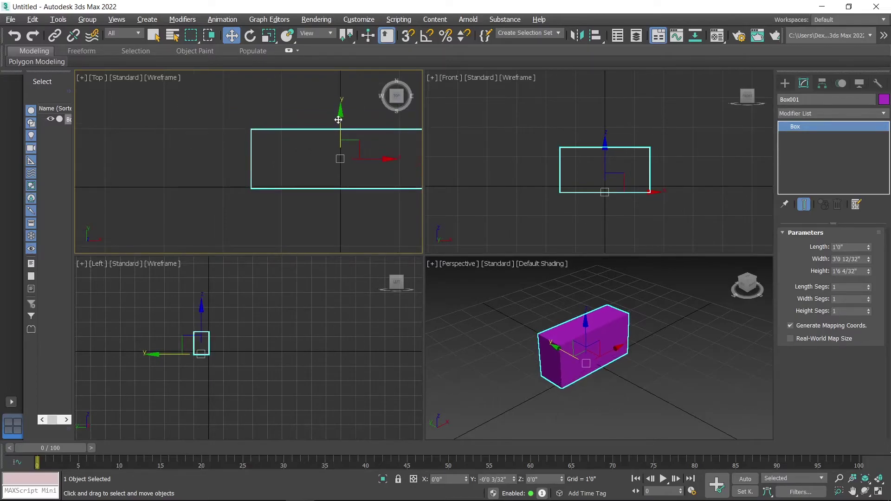
pyautogui.scroll(2, 234, 131)
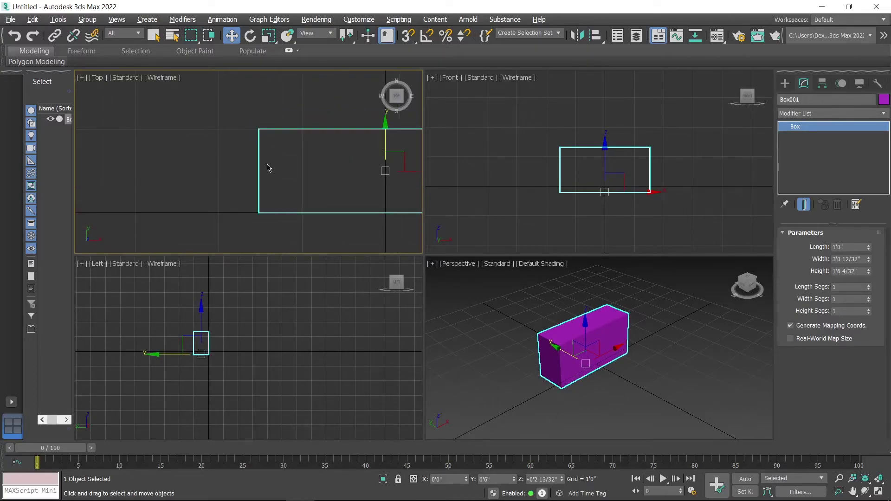